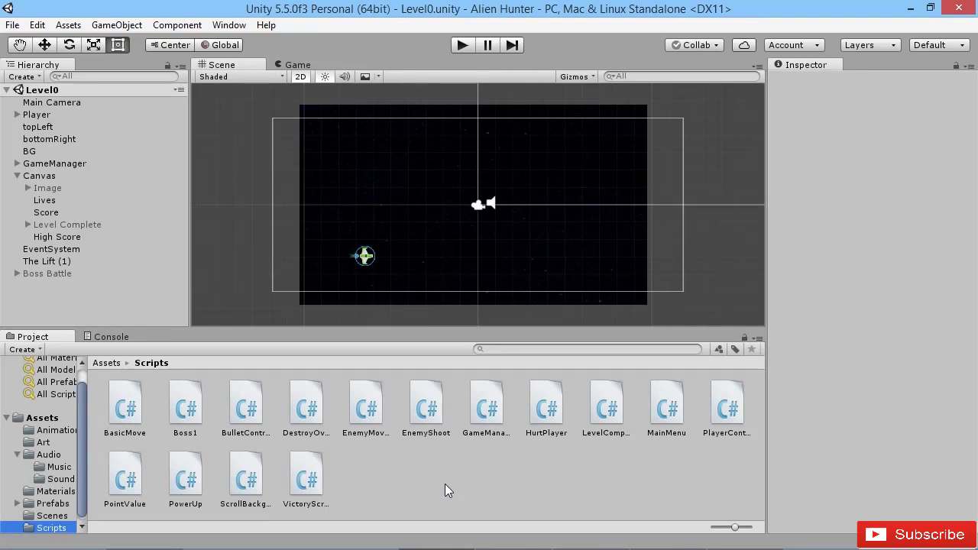
# Open the Main Menu scene from the Scenes folder and show it in the Game view
pyautogui.click(43, 516)
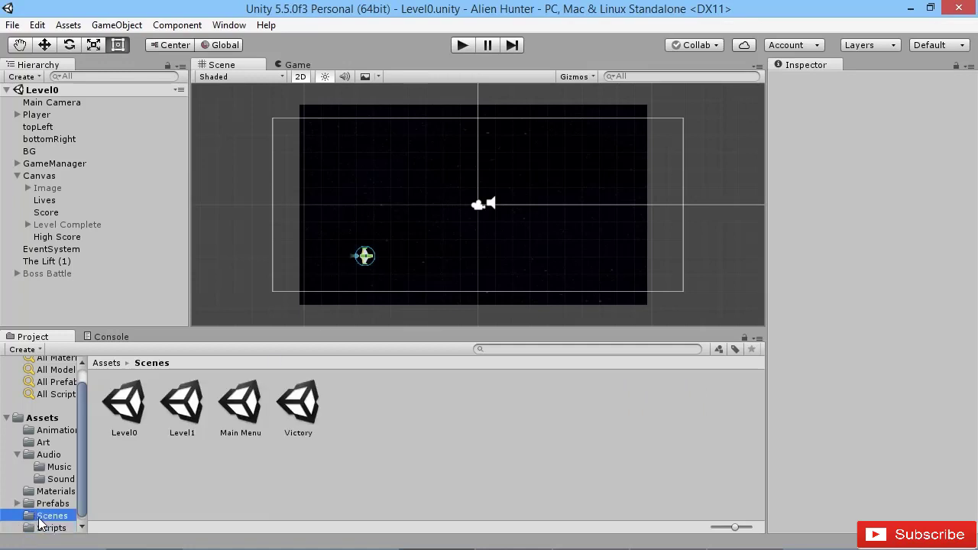
pyautogui.doubleClick(240, 403)
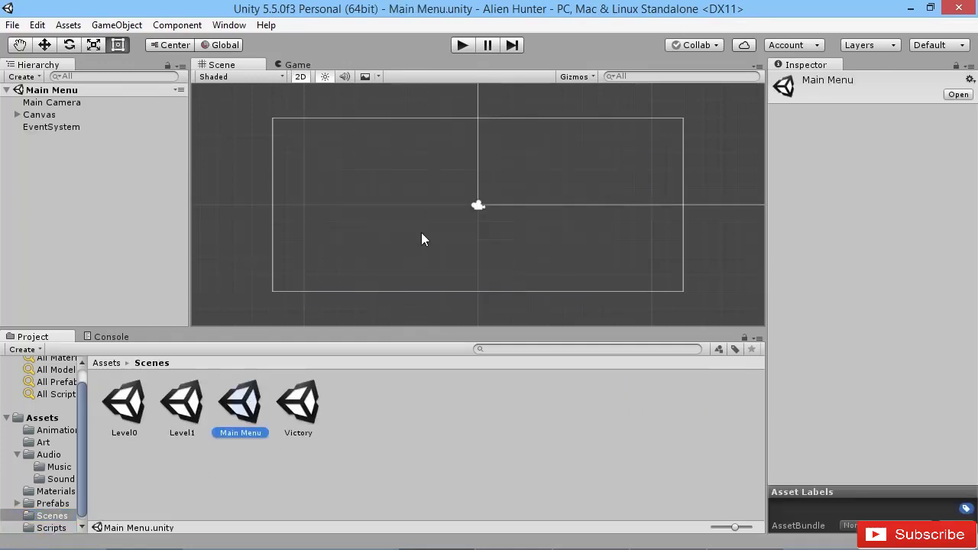
pyautogui.scroll(-15, 489, 208)
pyautogui.moveTo(566, 165); pyautogui.dragTo(470, 188, button='middle')
pyautogui.click(304, 66)
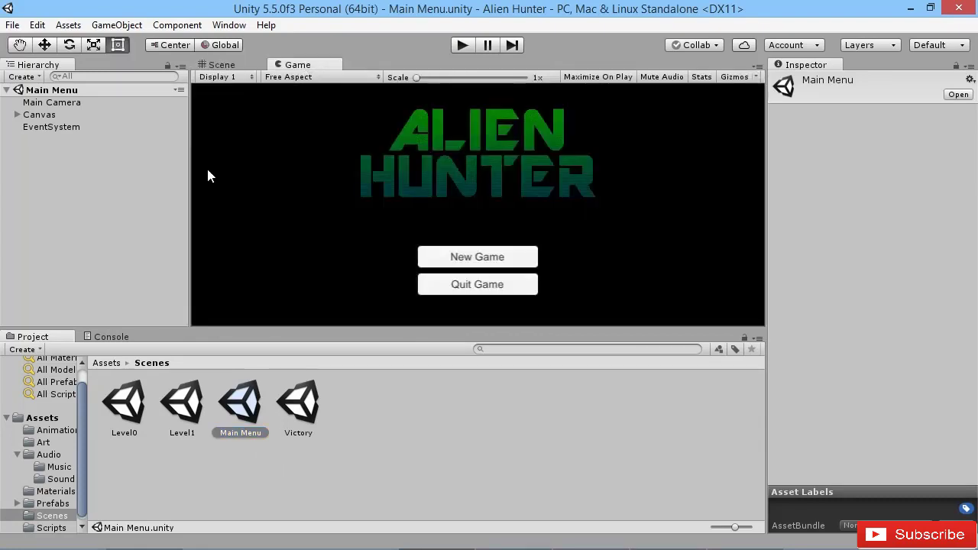
# Run the Main Menu scene in play mode, start a new game and lower the system volume
pyautogui.click(463, 45)
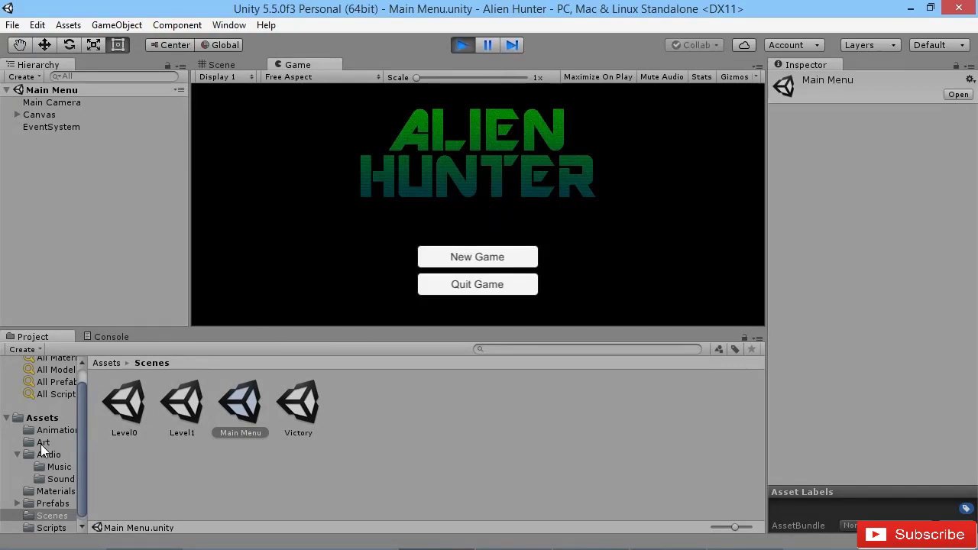
pyautogui.click(479, 262)
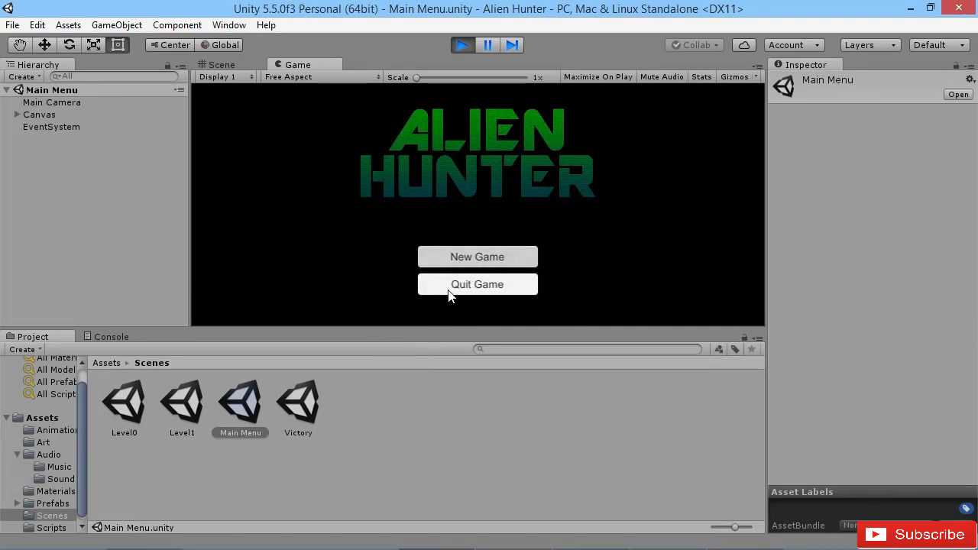
pyautogui.press('XF86AudioLowerVolume')
pyautogui.press('XF86AudioLowerVolume')
pyautogui.press('XF86AudioLowerVolume')
pyautogui.press('XF86AudioLowerVolume')
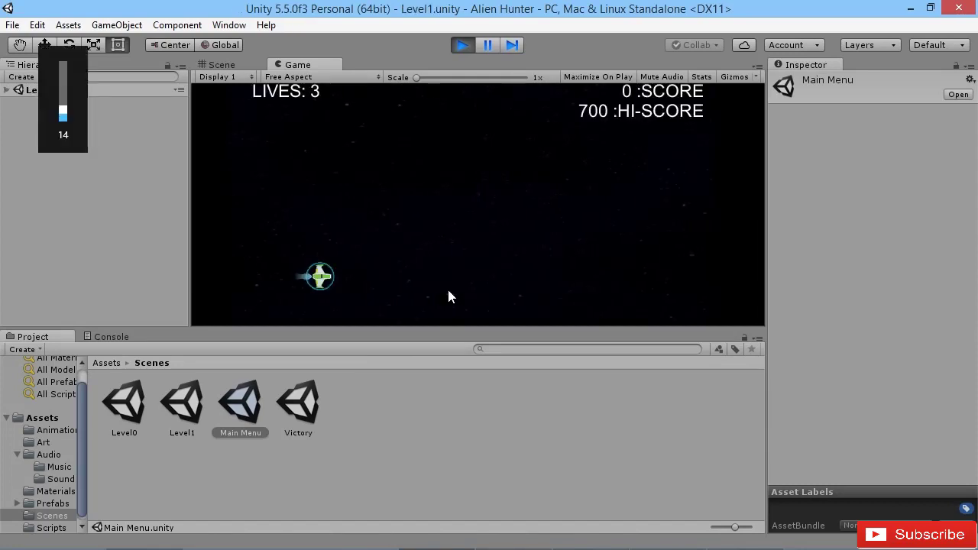
# Playtest Level1 by steering the ship and shooting at the first enemy waves
pyautogui.click(550, 228)
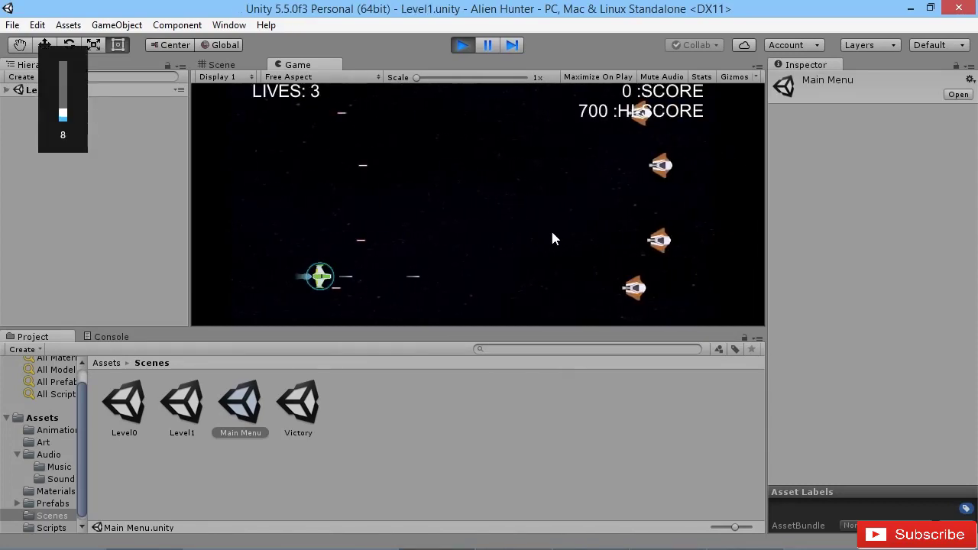
pyautogui.press('d')
pyautogui.click(564, 226)
pyautogui.click(566, 232)
pyautogui.press('w')
pyautogui.click(566, 228)
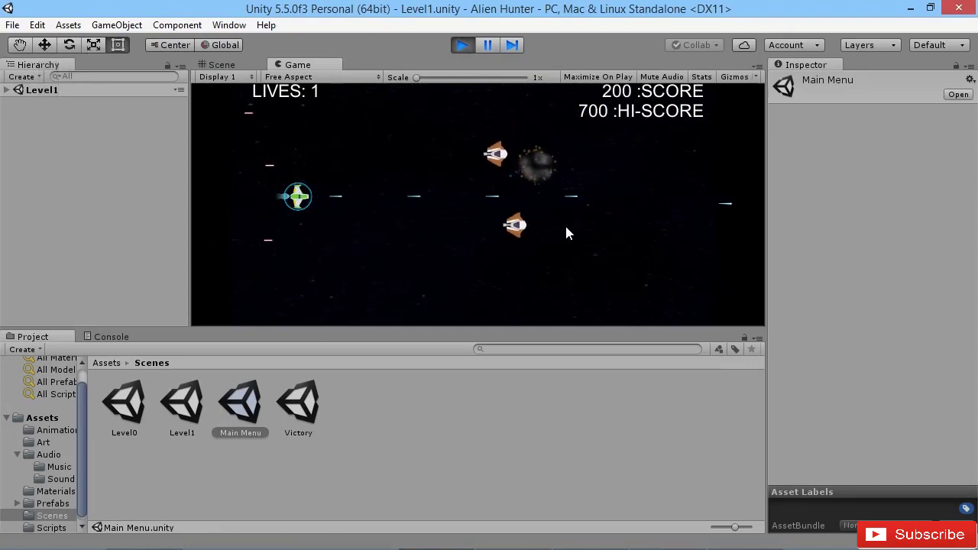
pyautogui.press('s')
pyautogui.press('d')
pyautogui.press('s')
pyautogui.click(567, 216)
pyautogui.press('a')
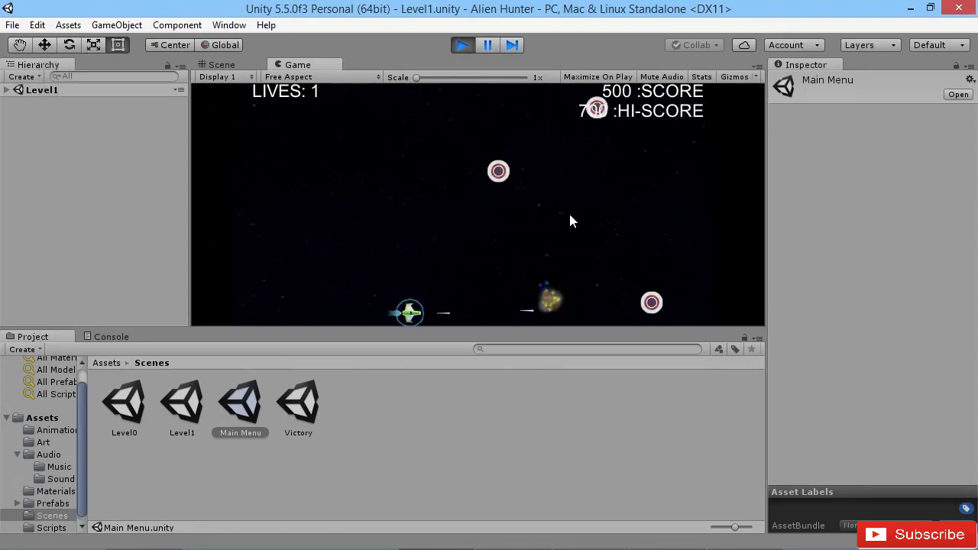
pyautogui.press('w')
pyautogui.press('w')
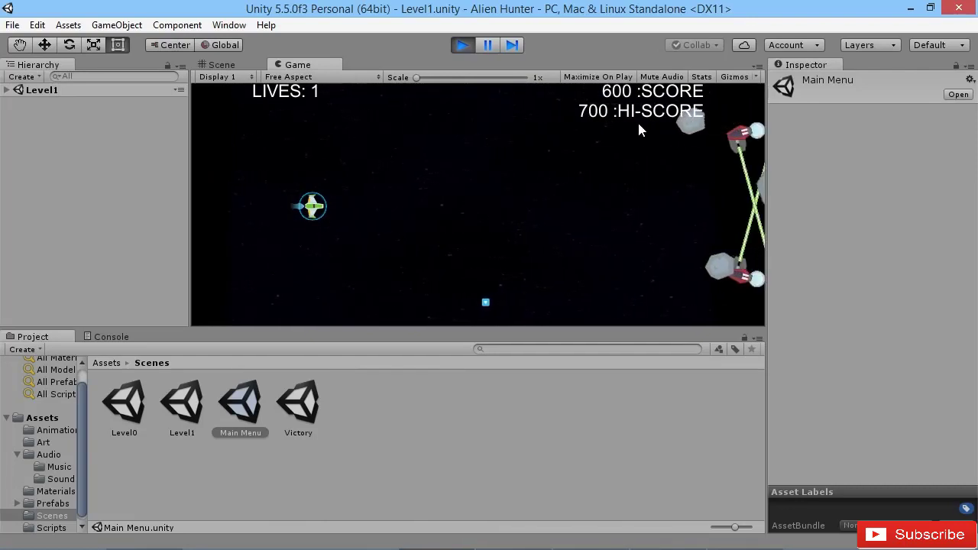
# Steer the ship around the drifting asteroids in Level1 without firing
pyautogui.press('s')
pyautogui.press('d')
pyautogui.press('w')
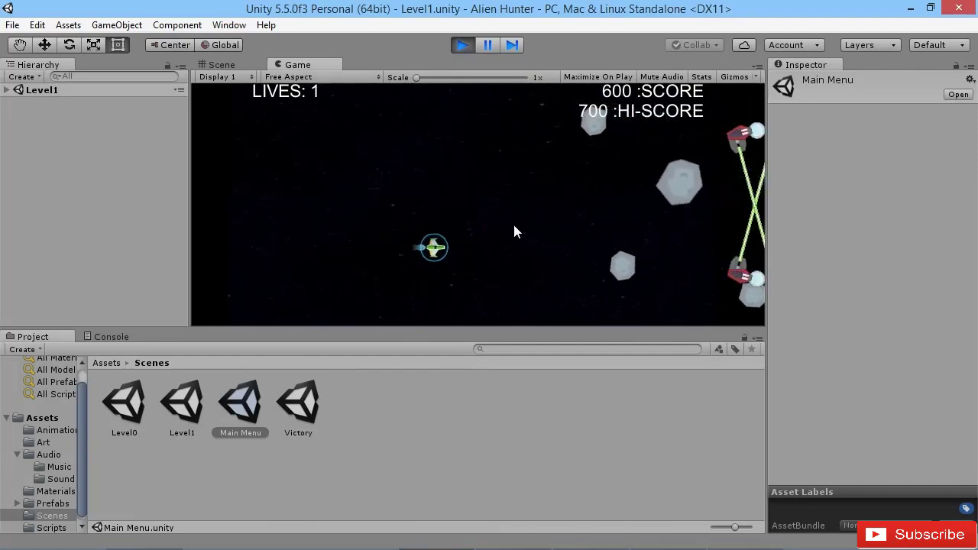
pyautogui.press('a')
pyautogui.press('s')
pyautogui.press('a')
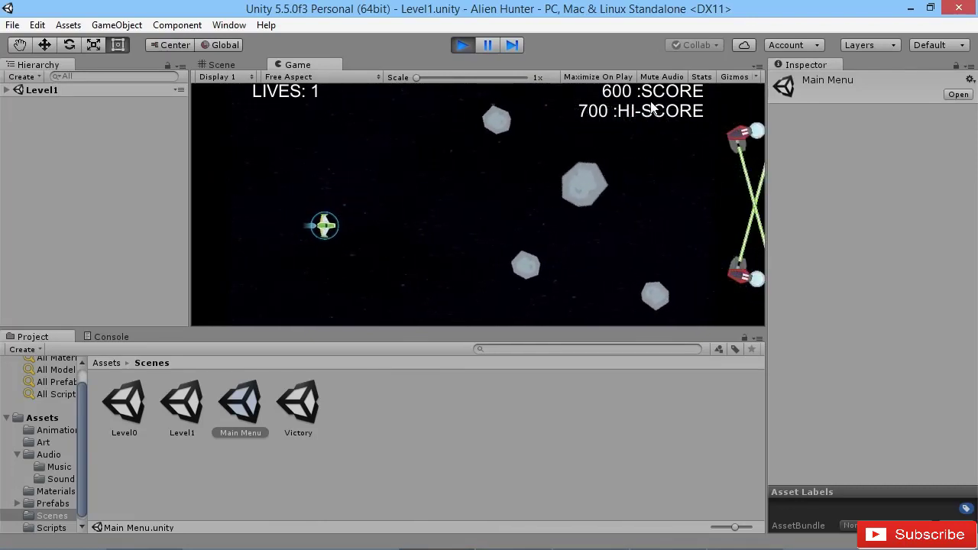
pyautogui.press('d')
pyautogui.press('w')
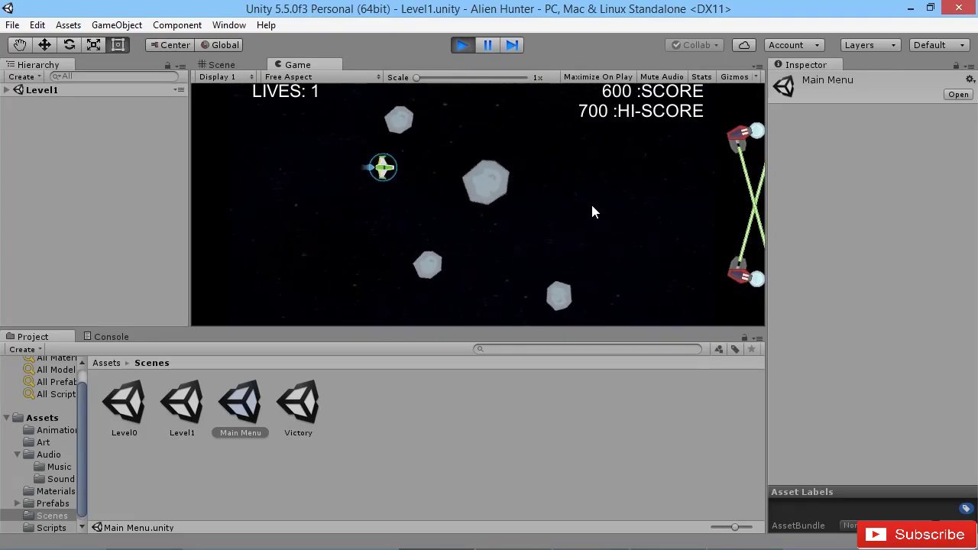
pyautogui.press('a')
pyautogui.press('d')
pyautogui.press('w')
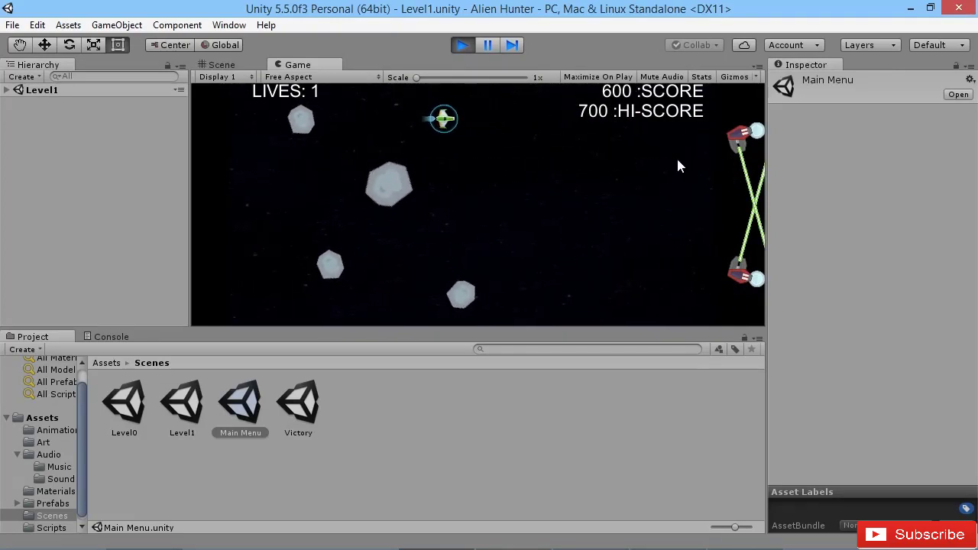
pyautogui.press('s')
pyautogui.press('a')
pyautogui.press('a')
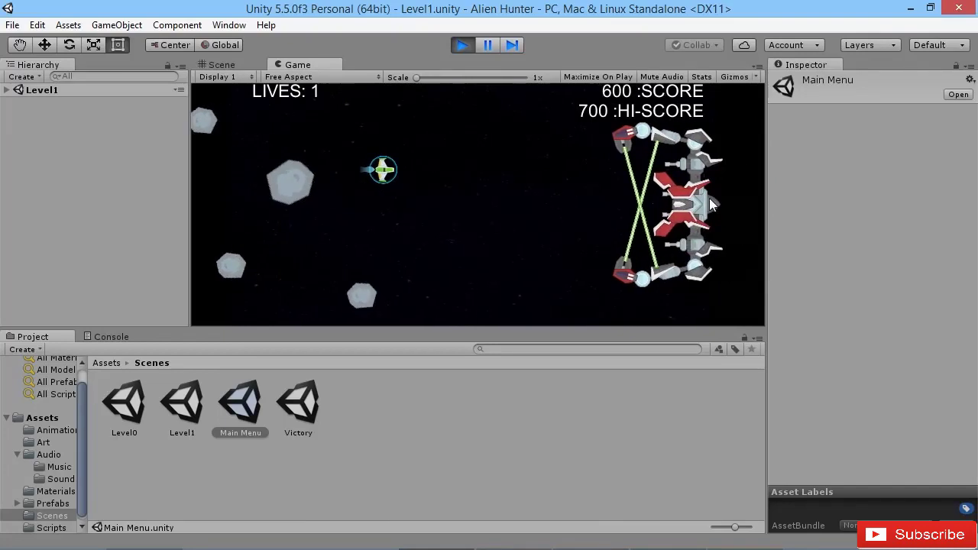
# Test the boss battle in Level1 by firing at the boss while dodging its lasers
pyautogui.press('s')
pyautogui.press('d')
pyautogui.click(545, 223)
pyautogui.press('d')
pyautogui.press('a')
pyautogui.click(592, 214)
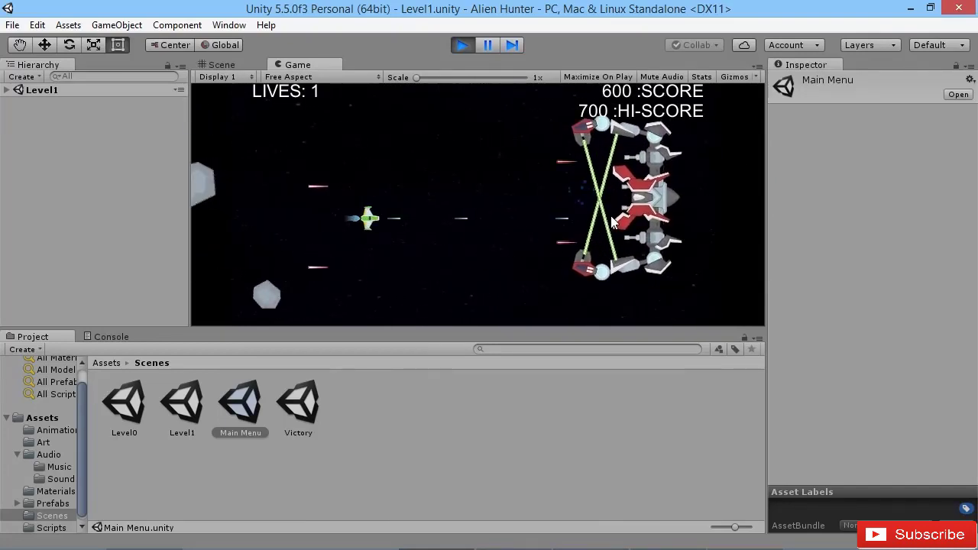
pyautogui.press('d')
pyautogui.press('w')
pyautogui.click(588, 201)
pyautogui.press('s')
pyautogui.press('a')
# Set the Game view's aspect ratio to 16:9
pyautogui.click(322, 77)
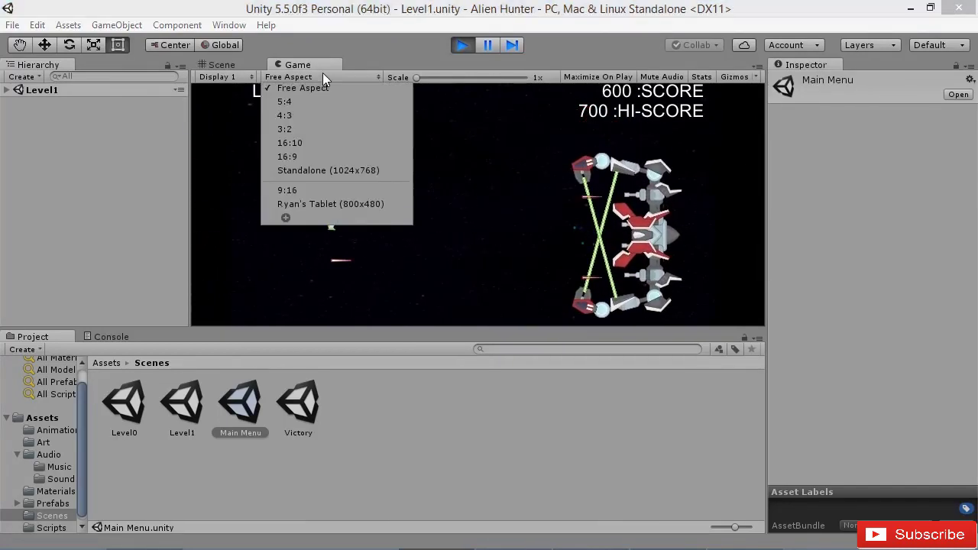
pyautogui.click(299, 152)
# Continue the boss fight in the 16:9 view, moving the ship and firing until the game ends
pyautogui.press('w')
pyautogui.press('d')
pyautogui.click(522, 196)
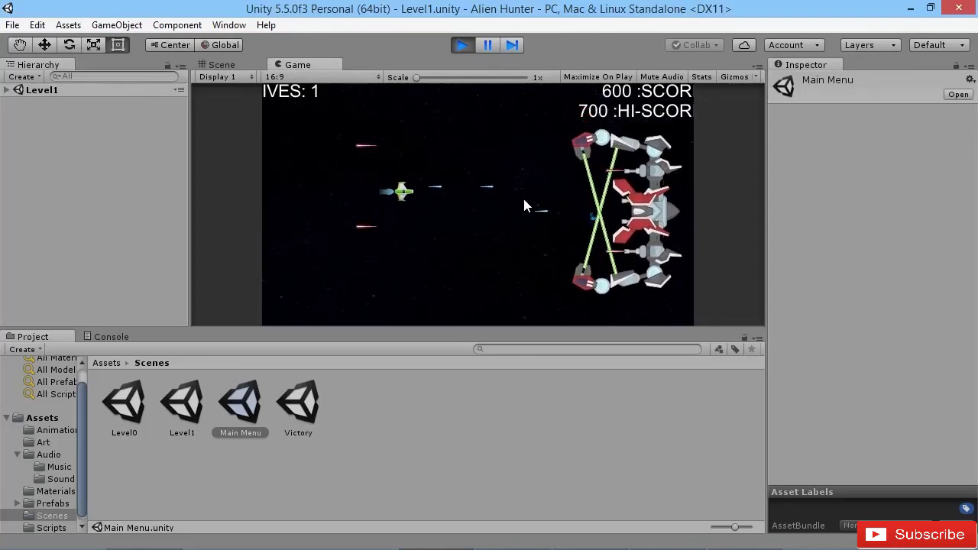
pyautogui.press('a')
pyautogui.click(527, 194)
pyautogui.press('w')
pyautogui.click(531, 191)
pyautogui.press('d')
pyautogui.click(529, 188)
pyautogui.click(523, 180)
pyautogui.press('s')
pyautogui.press('a')
pyautogui.click(462, 154)
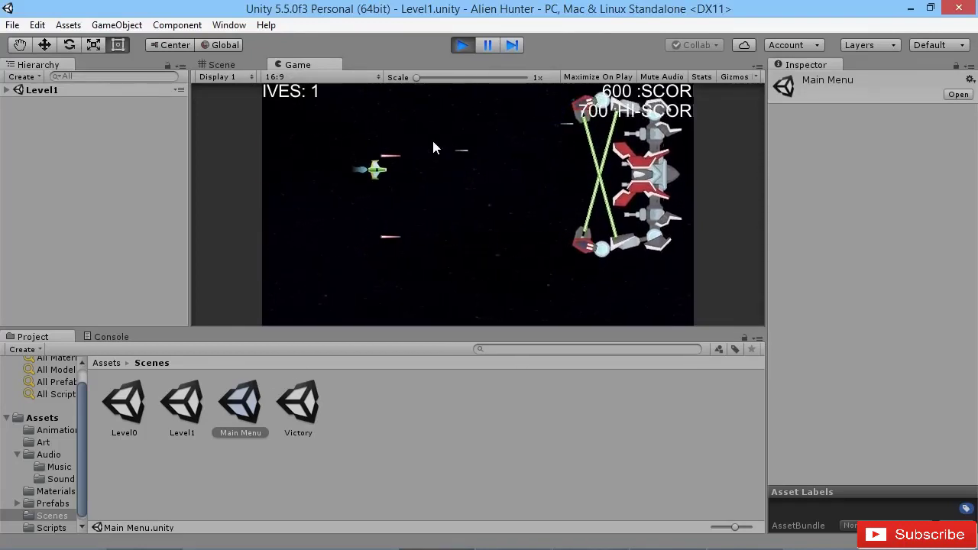
pyautogui.click(366, 120)
pyautogui.press('a')
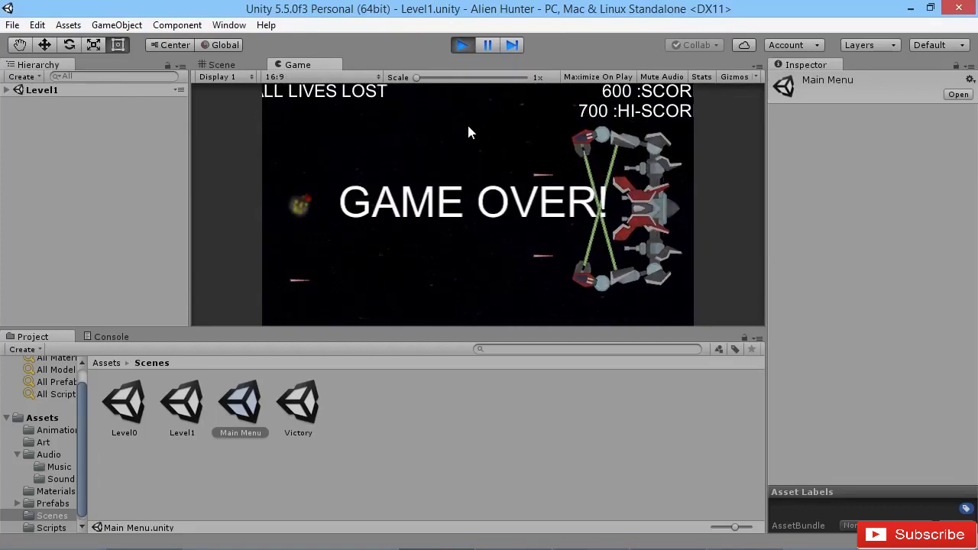
# Stop the playtest and open the Victory scene to examine its end screen
pyautogui.click(456, 48)
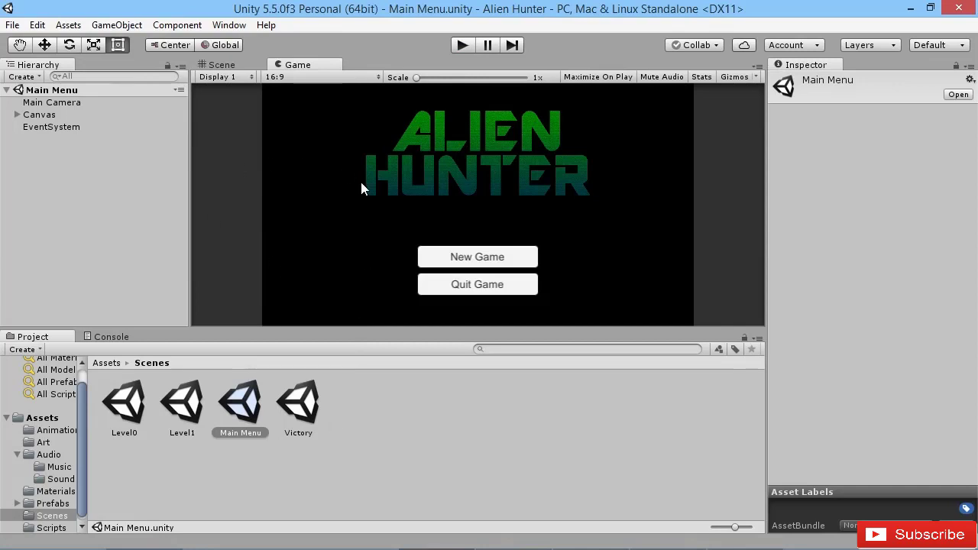
pyautogui.doubleClick(300, 405)
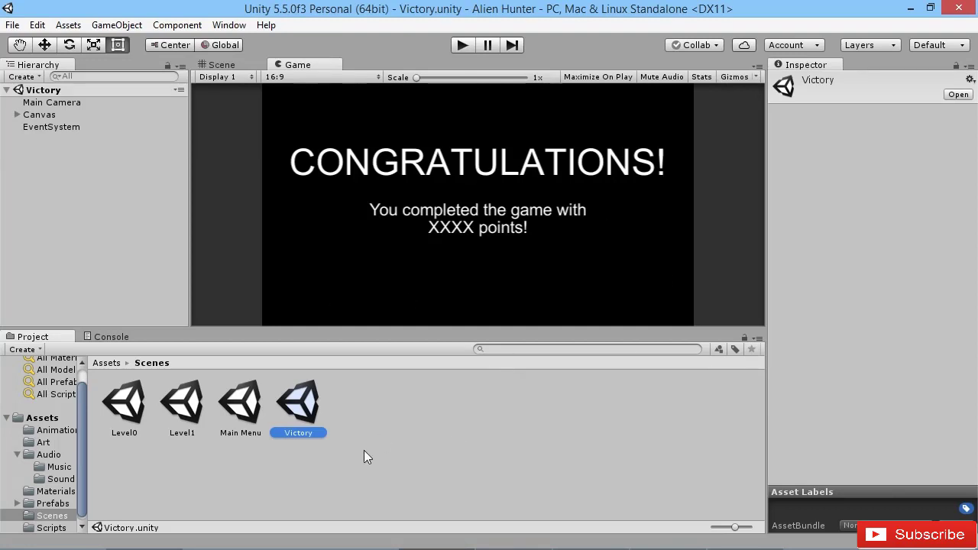
# Open the Level0 scene and run it in play mode
pyautogui.click(135, 428)
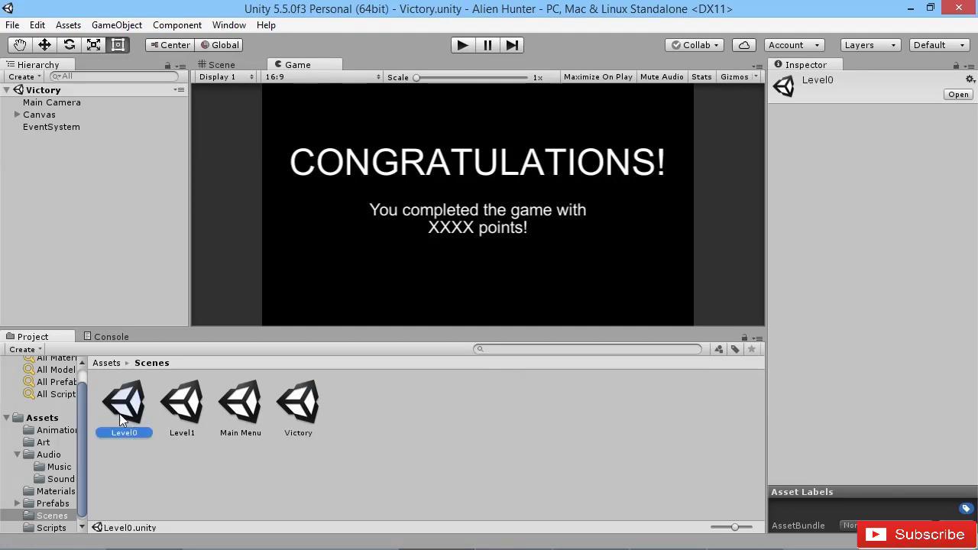
pyautogui.doubleClick(107, 419)
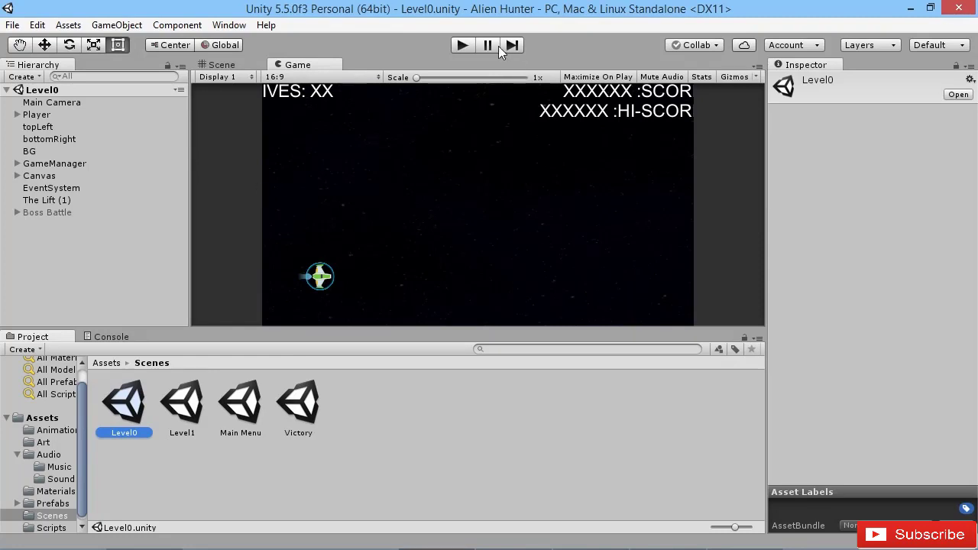
pyautogui.click(463, 46)
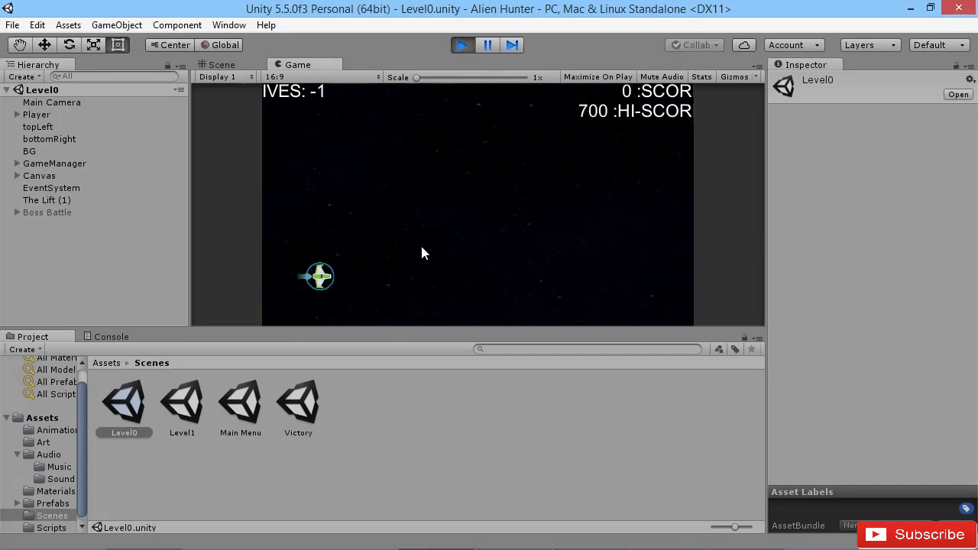
# Playtest Level0 by moving the ship in all directions and shooting down the first enemy wave
pyautogui.press('d')
pyautogui.press('w')
pyautogui.press('s')
pyautogui.press('a')
pyautogui.press('w')
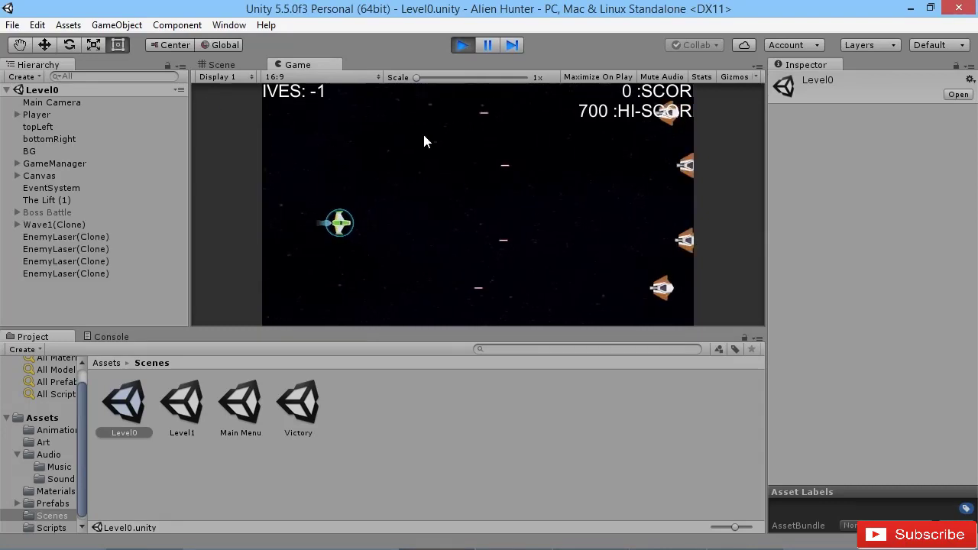
pyautogui.press('space')
pyautogui.press('space')
pyautogui.press('s')
pyautogui.press('a')
pyautogui.press('space')
pyautogui.press('space')
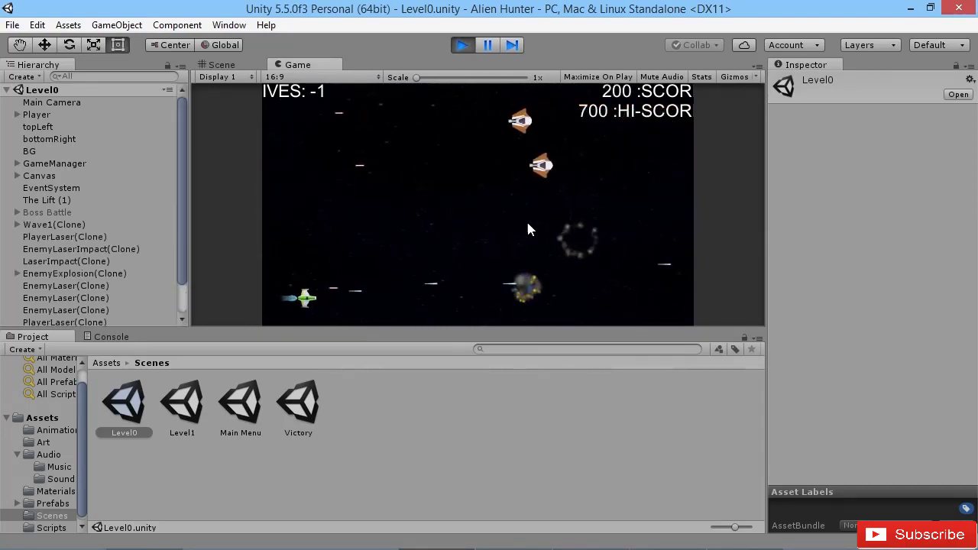
pyautogui.press('d')
pyautogui.press('w')
pyautogui.press('space')
pyautogui.press('s')
pyautogui.press('a')
pyautogui.press('space')
pyautogui.press('d')
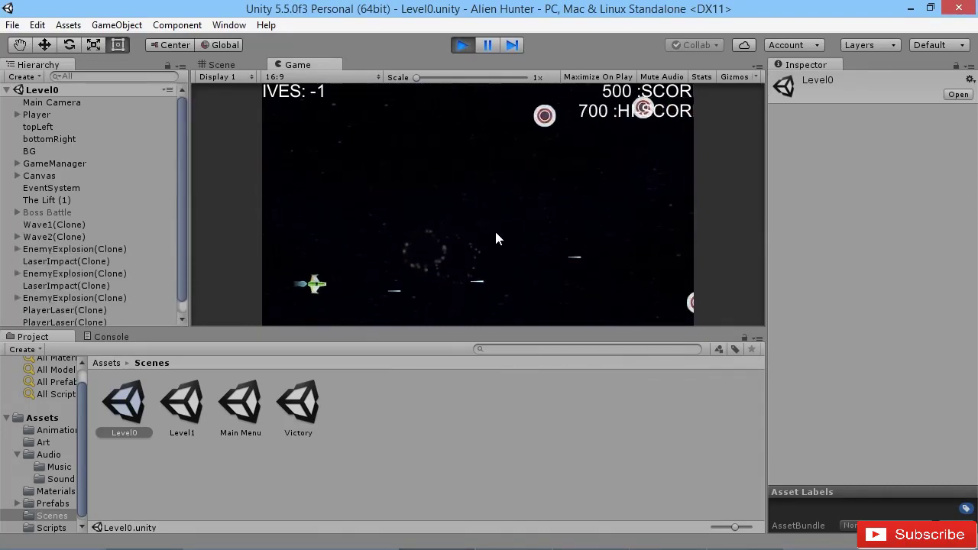
# Shoot at the round enemies of Level0's second wave while steering the ship around them
pyautogui.press('w')
pyautogui.press('d')
pyautogui.press('a')
pyautogui.press('w')
pyautogui.press('s')
pyautogui.press('space')
pyautogui.press('space')
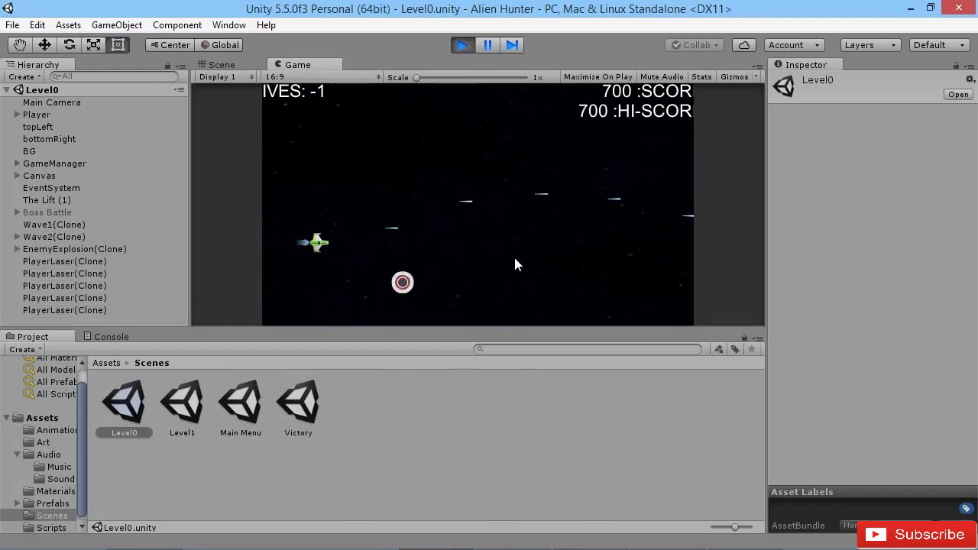
pyautogui.press('d')
pyautogui.press('space')
pyautogui.press('space')
pyautogui.press('w')
pyautogui.press('d')
pyautogui.press('a')
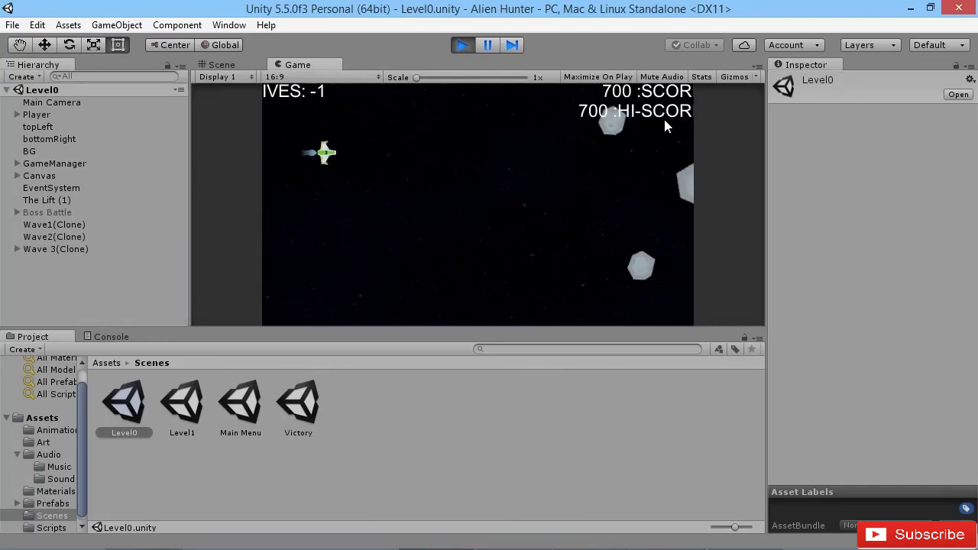
# Steer the ship through Level0's asteroid wave and keep flying until the level ends
pyautogui.press('s')
pyautogui.press('s')
pyautogui.press('d')
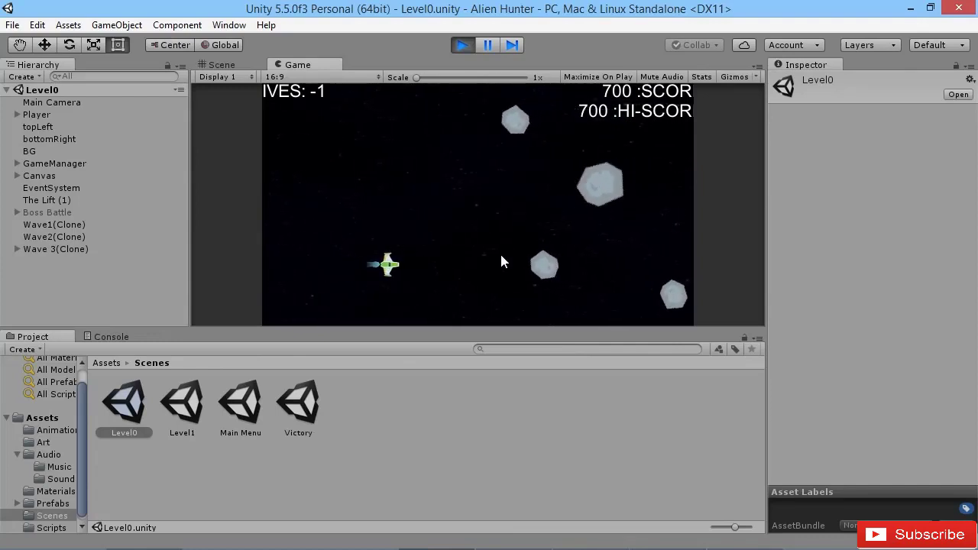
pyautogui.press('d')
pyautogui.press('w')
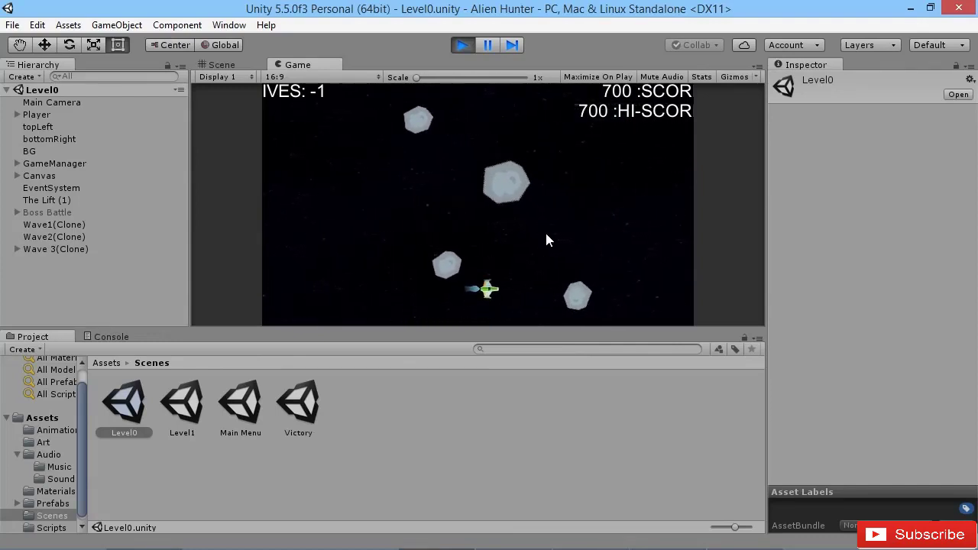
pyautogui.press('a')
pyautogui.press('d')
pyautogui.press('w')
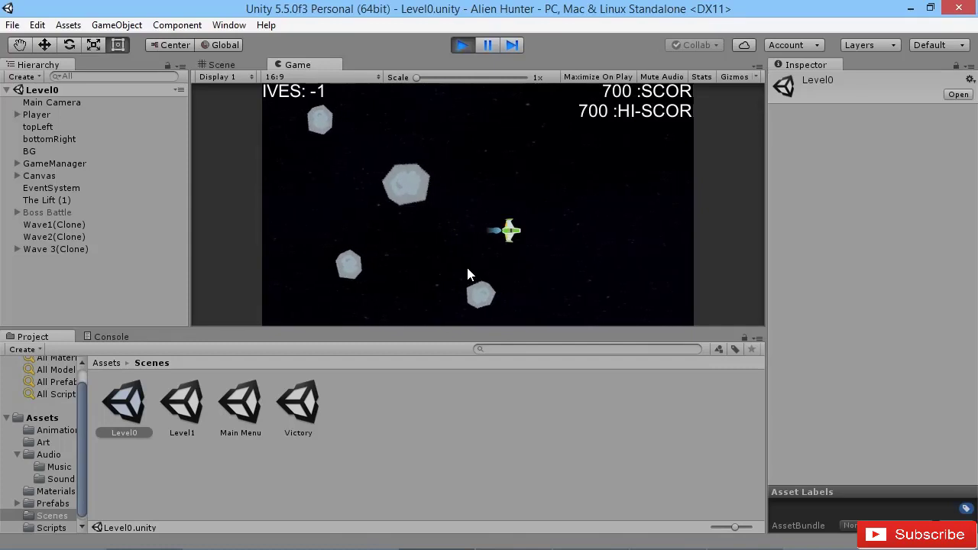
pyautogui.press('a')
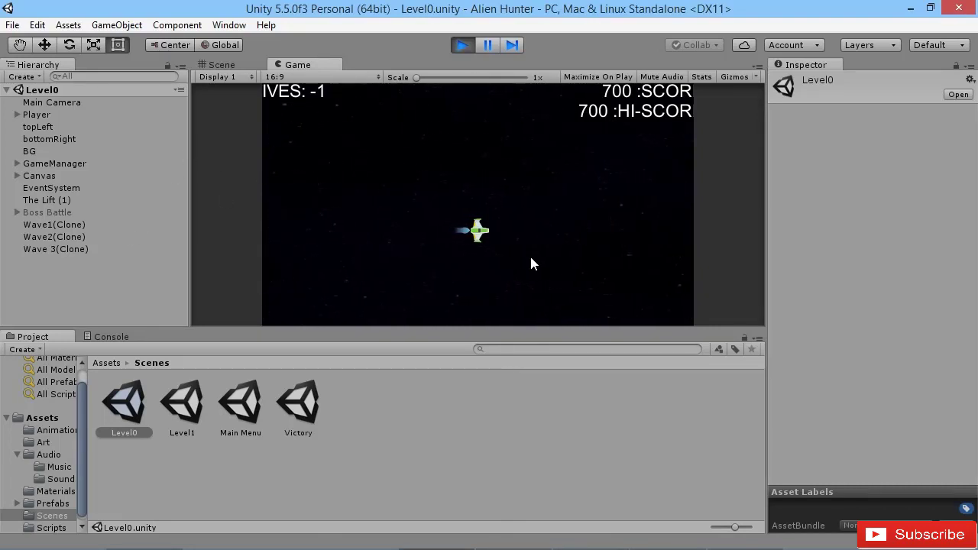
pyautogui.press('s')
pyautogui.press('a')
pyautogui.press('w')
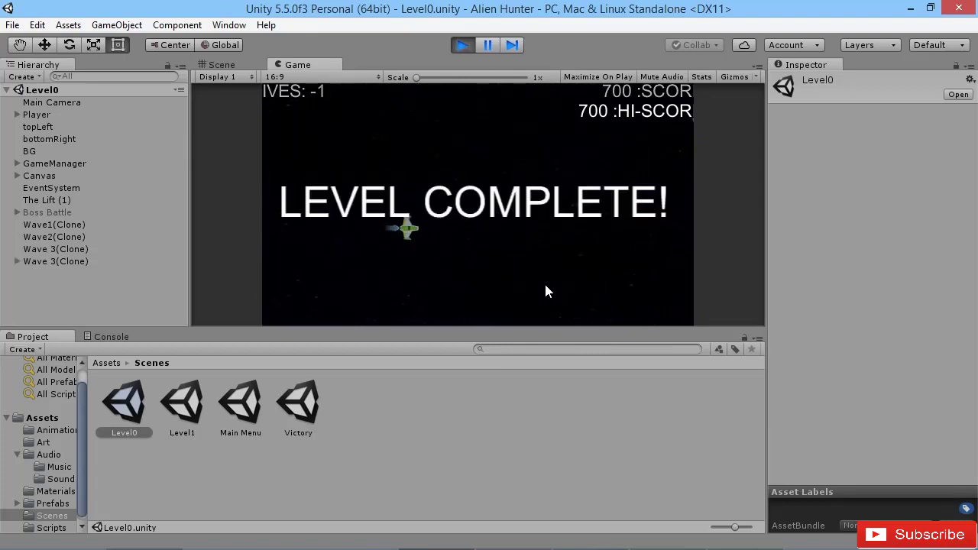
# Keep steering the ship around the screen behind the level-complete text while the last asteroid wave arrives
pyautogui.press('s')
pyautogui.press('d')
pyautogui.press('w')
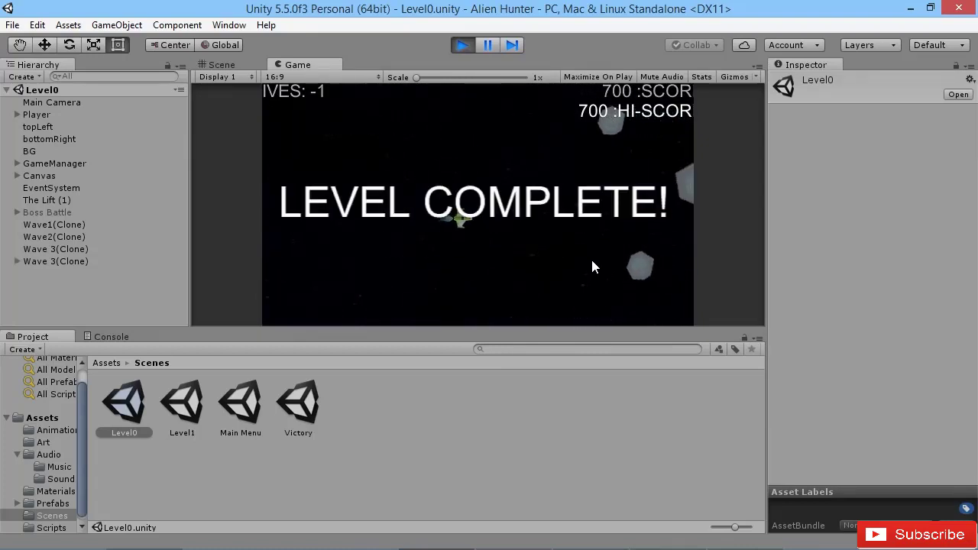
pyautogui.press('a')
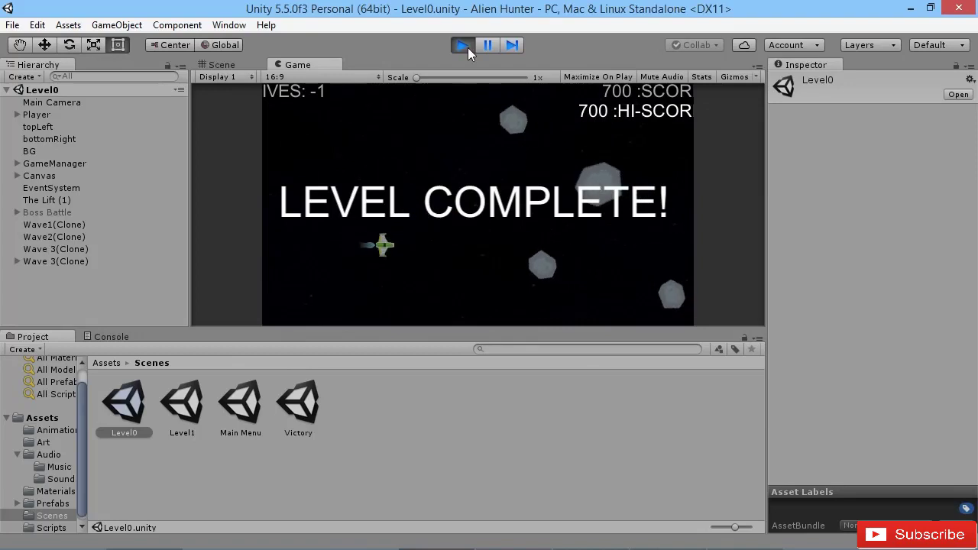
# End the playtest, reload the Level0 scene and review the GameManager's wave, power-up and boss battle settings
pyautogui.doubleClick(120, 399)
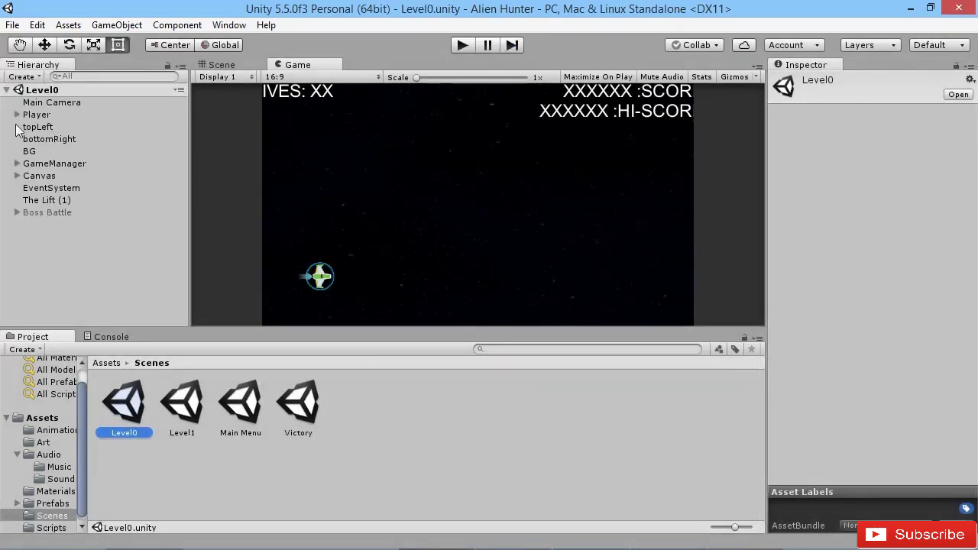
pyautogui.click(41, 164)
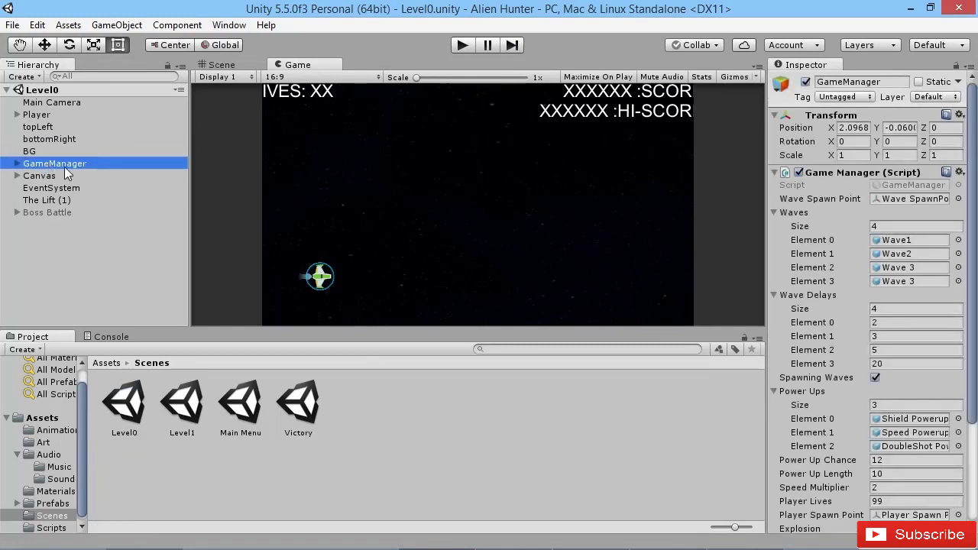
pyautogui.scroll(-3, 815, 379)
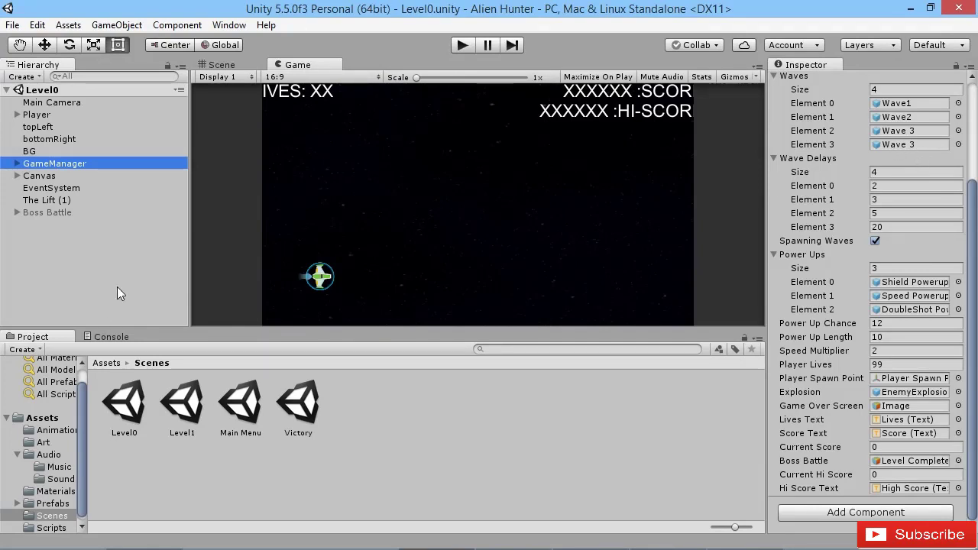
# Create an empty object named Empty Wave and place it at the root level of the Level0 scene hierarchy
pyautogui.rightClick(113, 260)
pyautogui.click(152, 386)
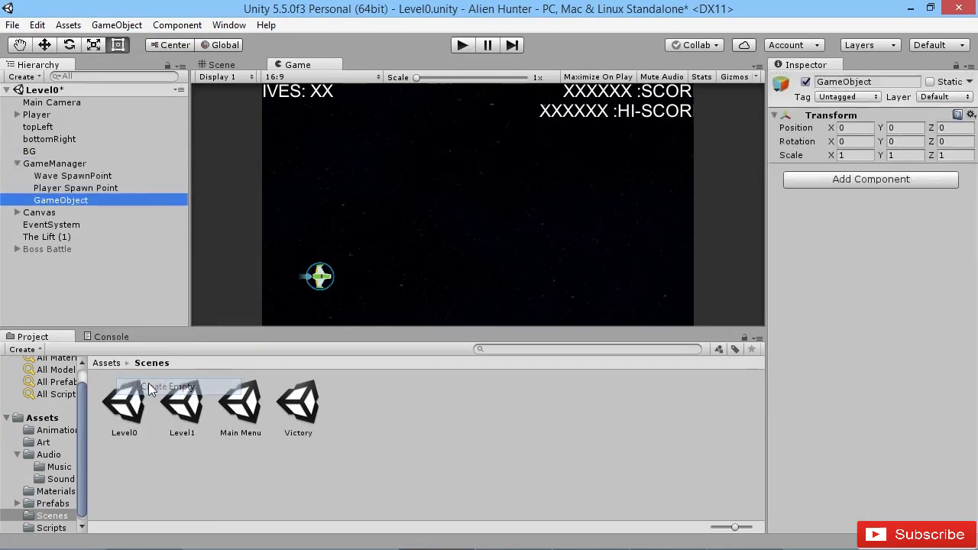
pyautogui.moveTo(54, 214); pyautogui.dragTo(58, 301)
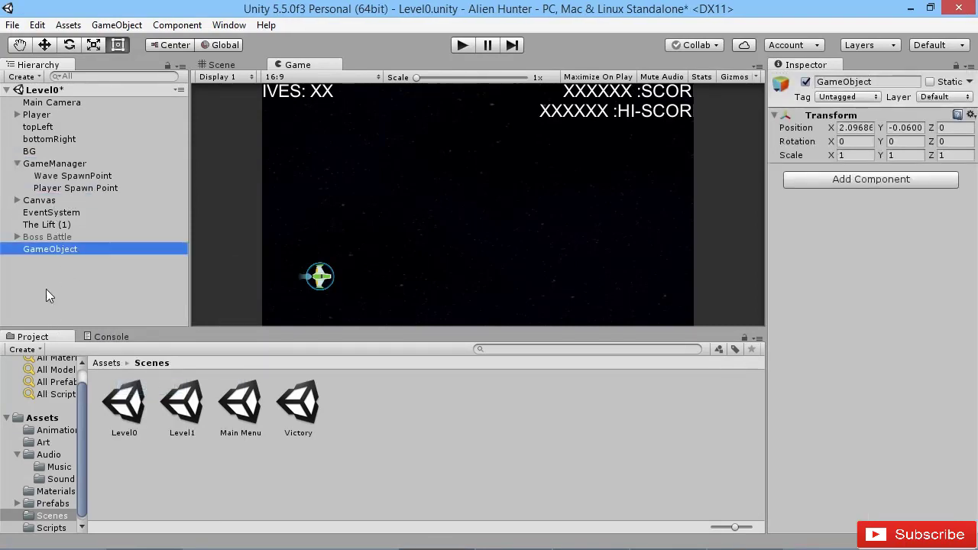
pyautogui.press('F2')
pyautogui.write('Em')
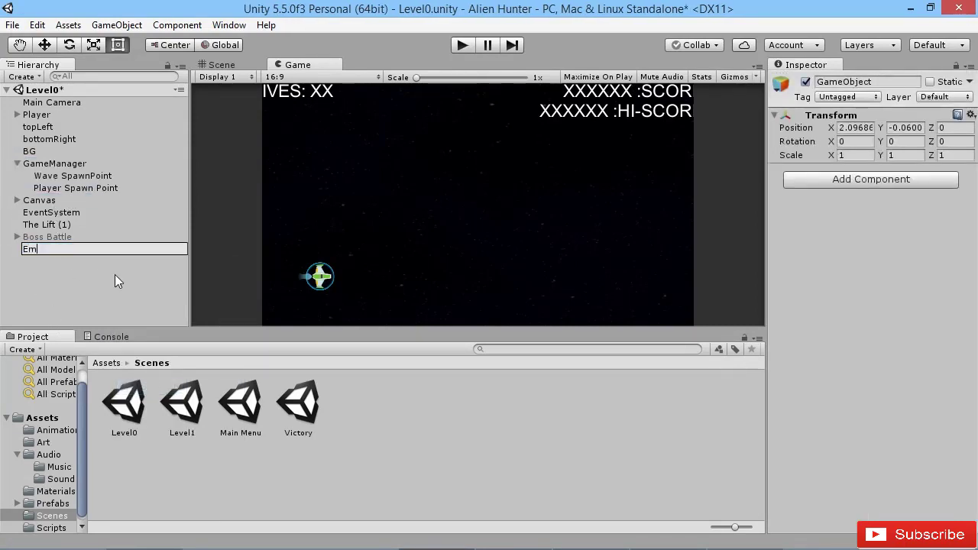
pyautogui.write('pty Wave')
pyautogui.press('Return')
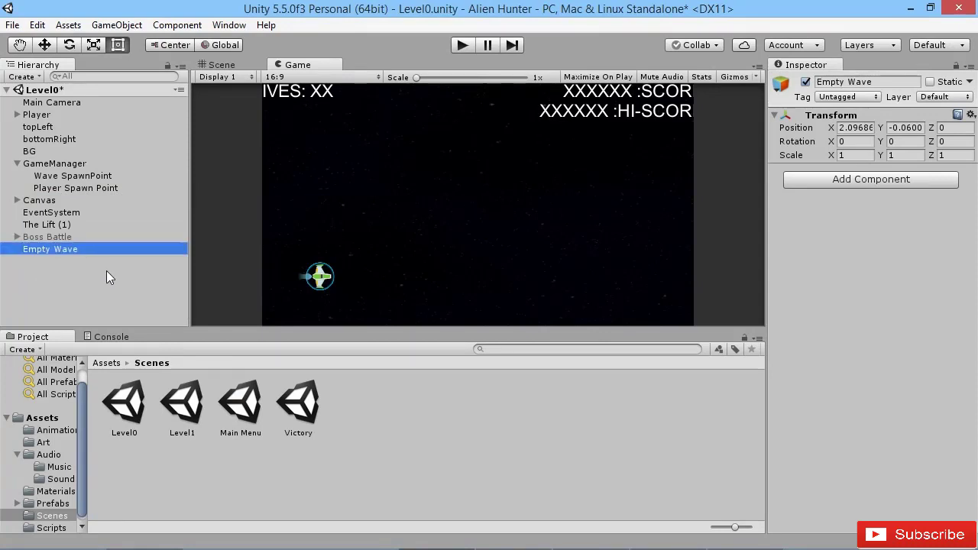
# Assign the Empty Wave object to Element 3 of the GameManager's Waves list
pyautogui.click(51, 164)
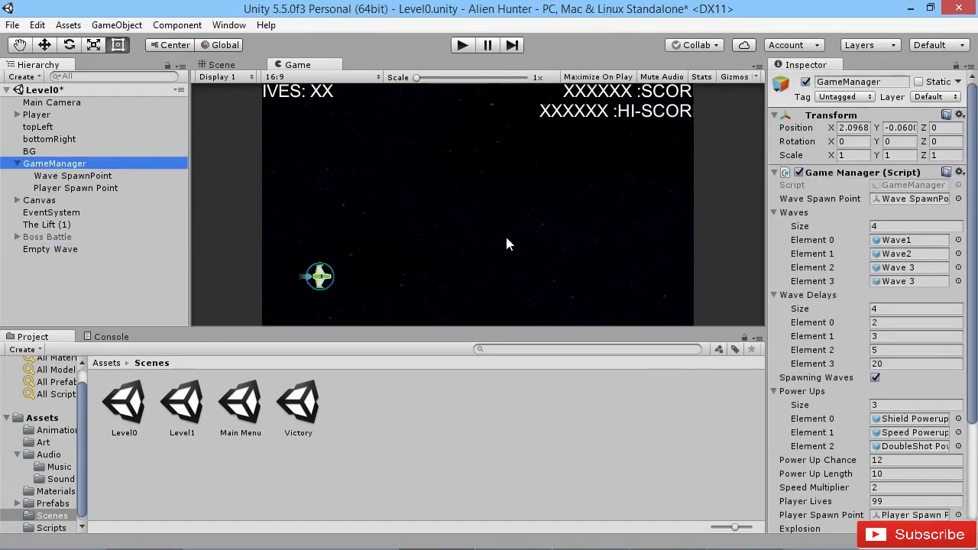
pyautogui.moveTo(36, 245); pyautogui.dragTo(906, 282)
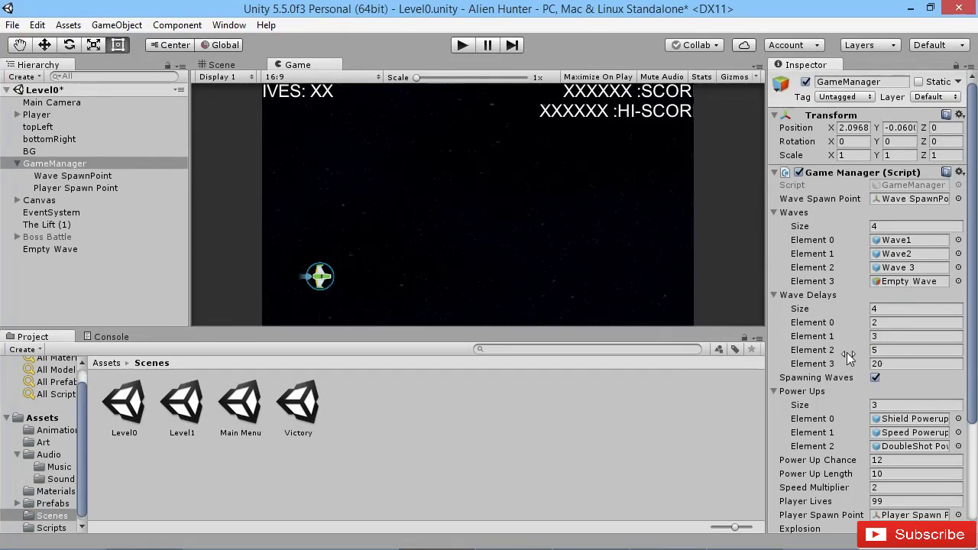
pyautogui.scroll(-3, 846, 225)
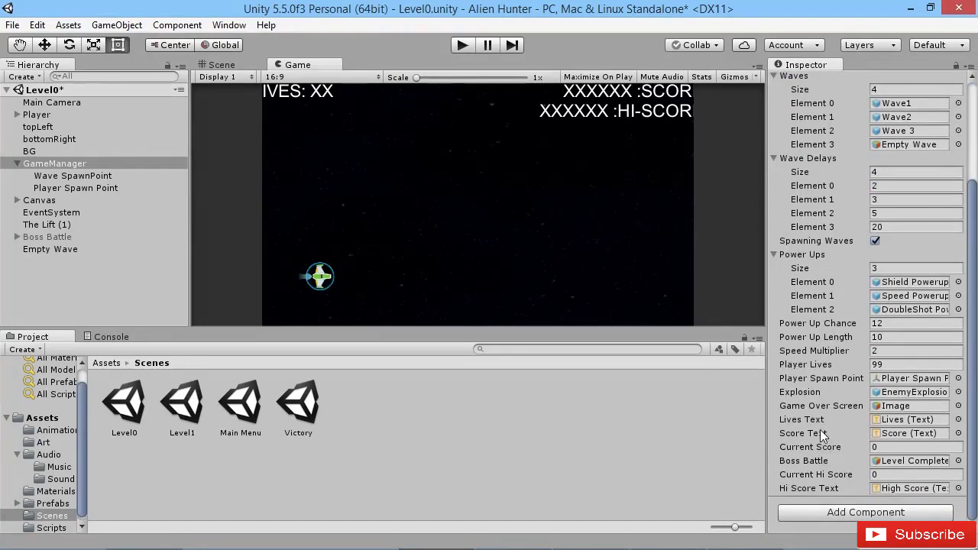